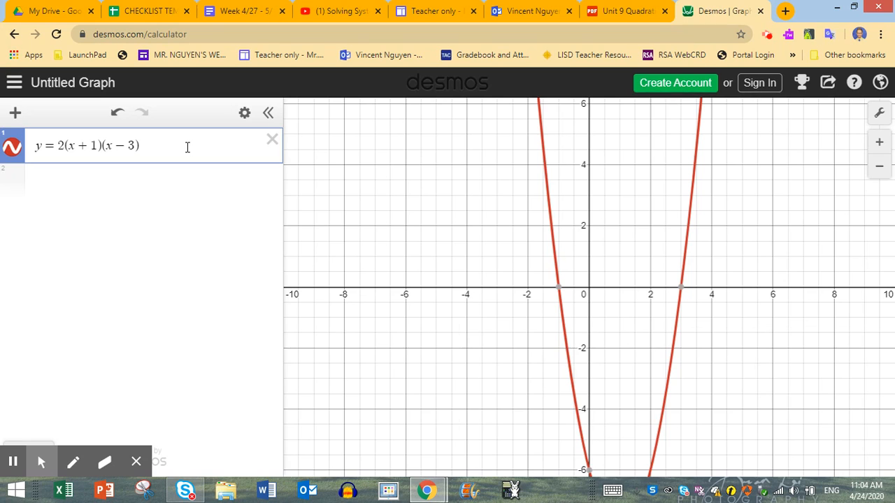
Examine the whole parabola on the graph, from its x-intercepts down to its vertex.
scroll(599, 346, "down", 3)
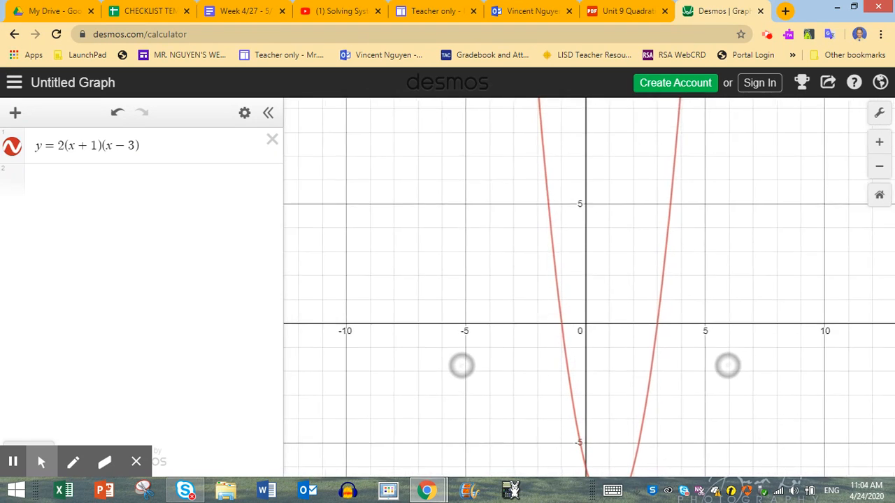
scroll(594, 367, "up", 2)
scroll(585, 338, "up", 3)
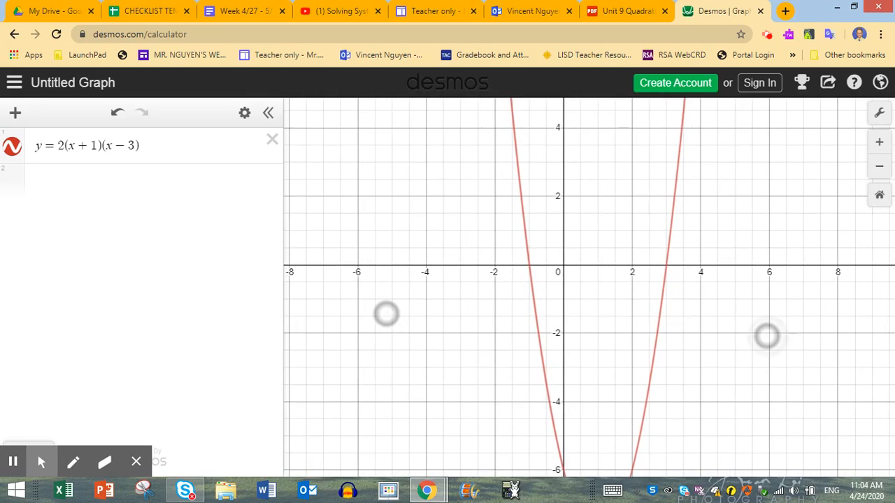
left_click_drag(572, 298, 567, 203)
scroll(559, 214, "down", 3)
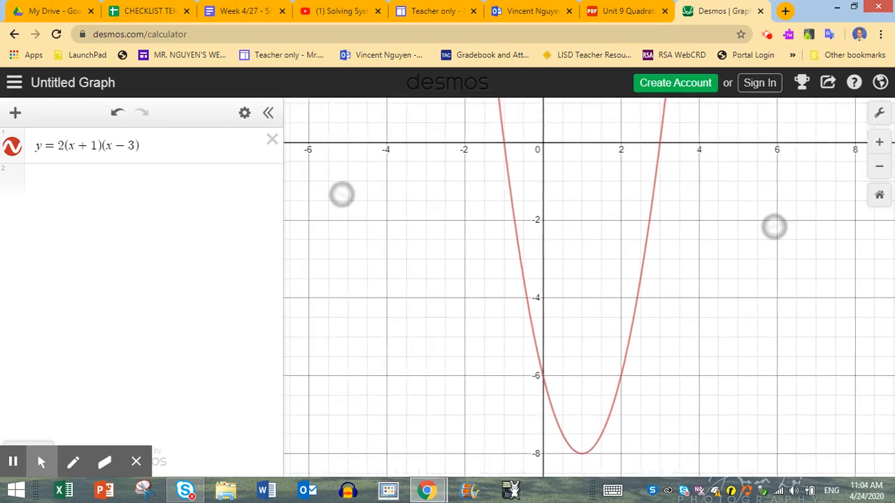
scroll(550, 308, "up", 3)
scroll(548, 320, "down", 3)
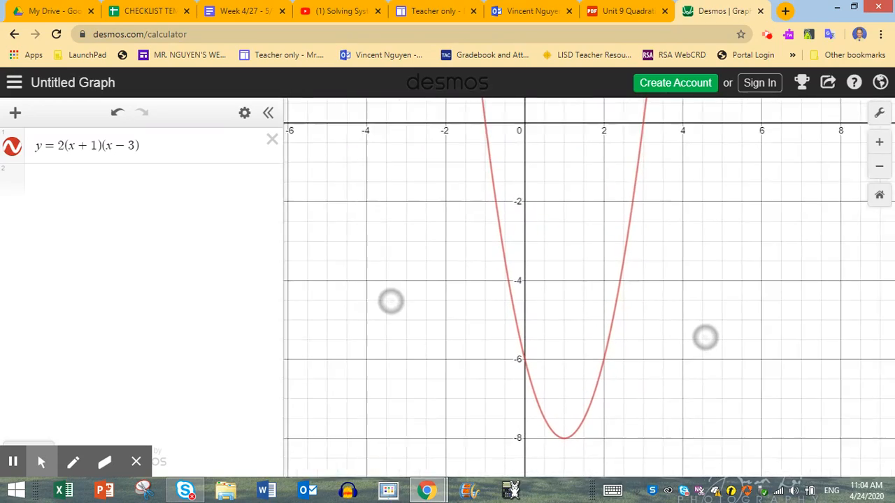
scroll(552, 343, "down", 2)
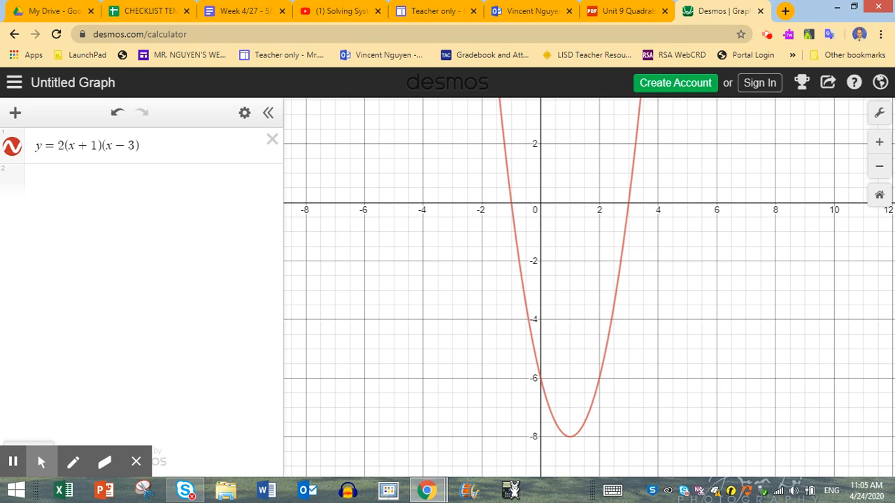
left_click_drag(471, 347, 469, 314)
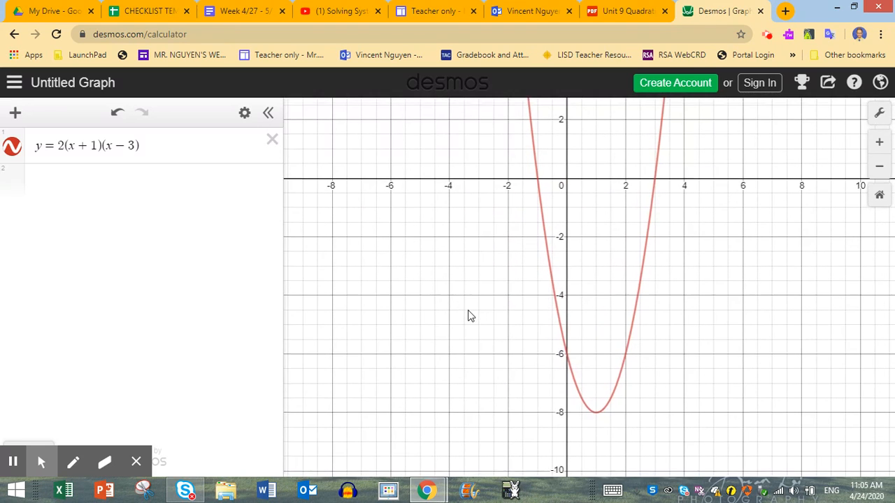
Plot the point (-1,0) on the parabola's negative x-intercept and turn on its label.
left_click(538, 183)
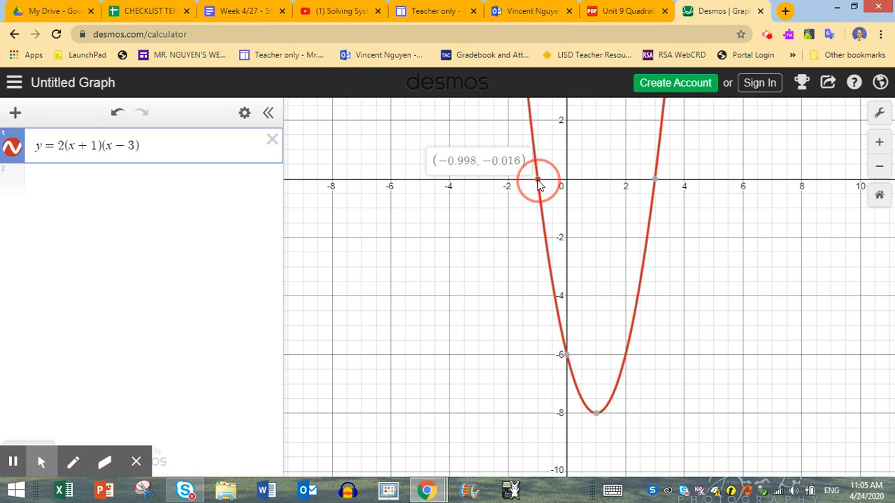
left_click(187, 181)
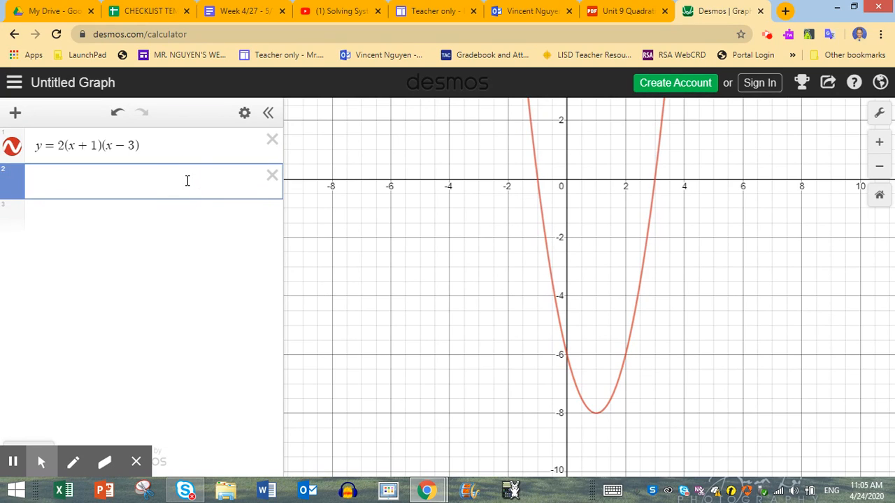
type("(-1")
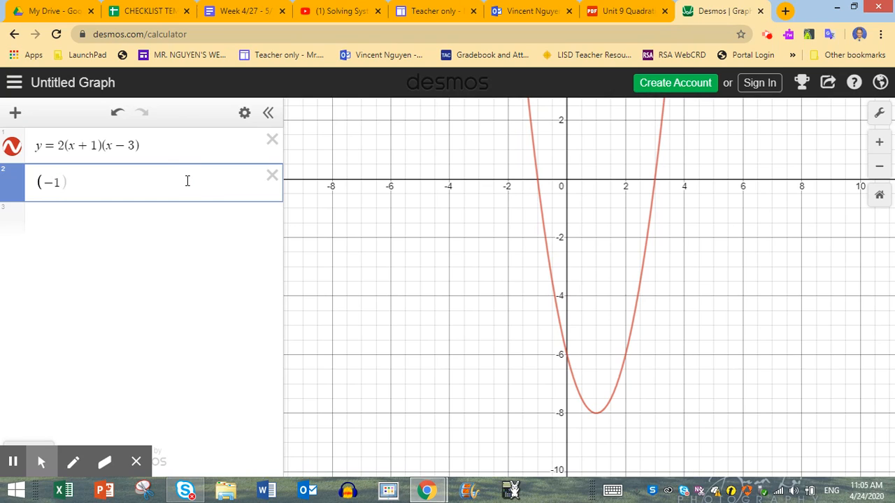
type(",0)")
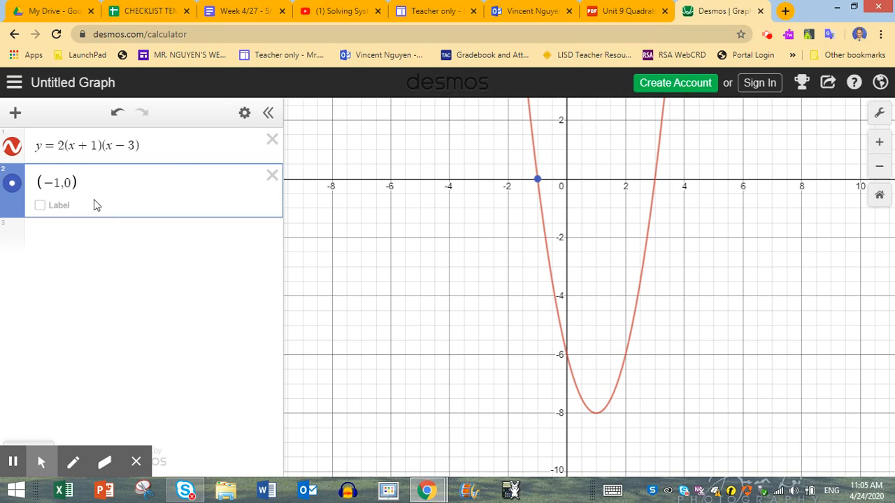
left_click(40, 209)
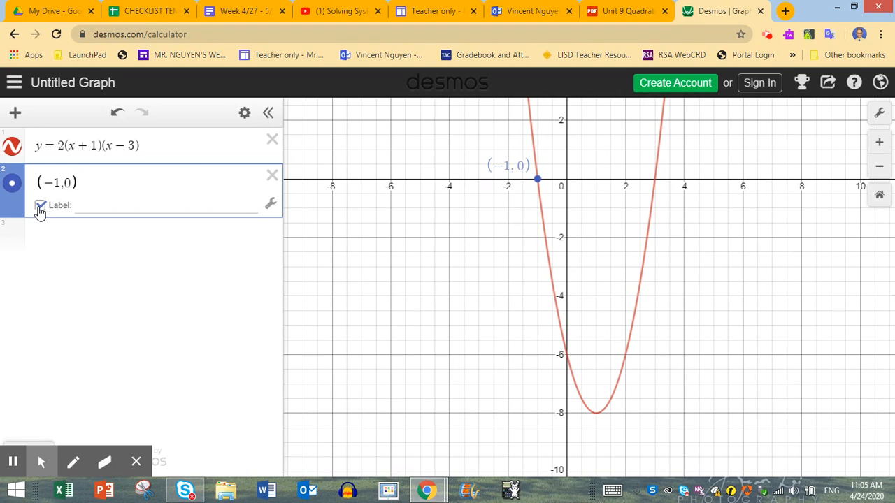
Plot the point (3,0) on the parabola's positive x-intercept and turn on its label.
left_click(656, 182)
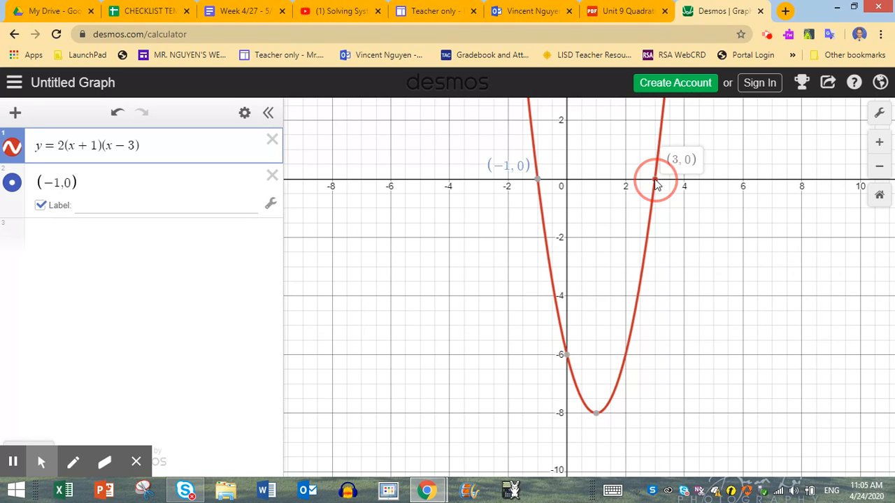
left_click(158, 250)
type("(3,0")
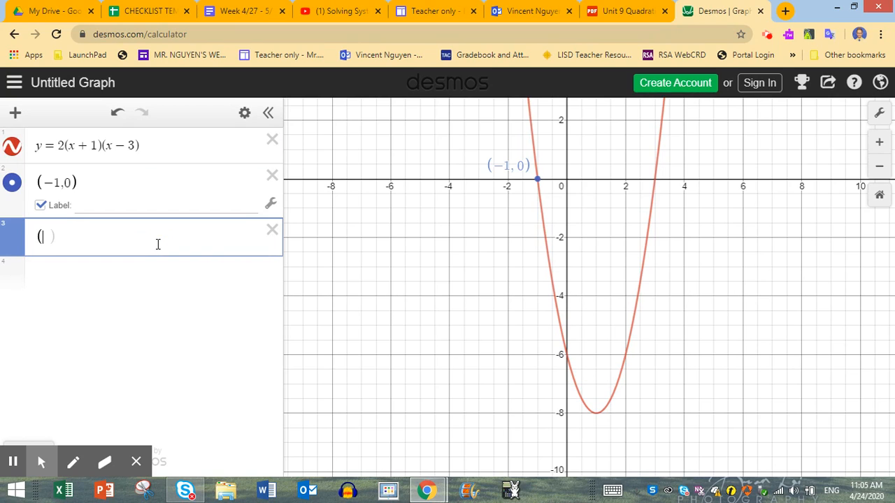
type(")")
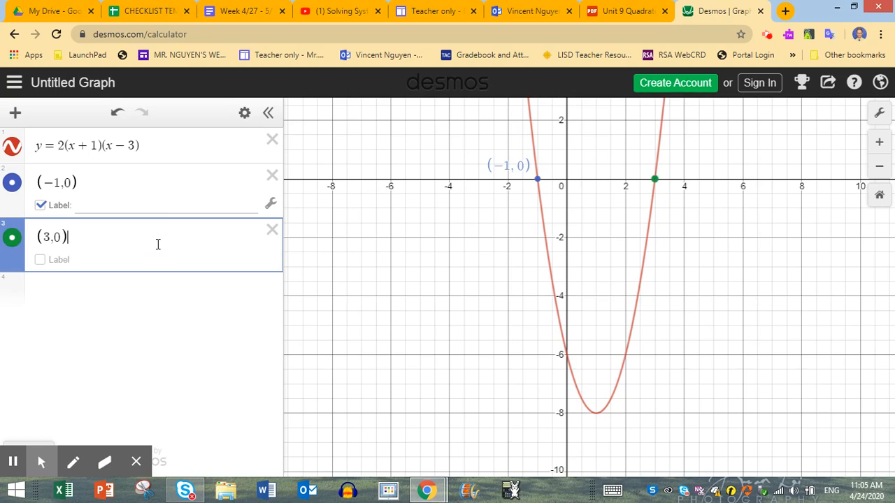
left_click(41, 262)
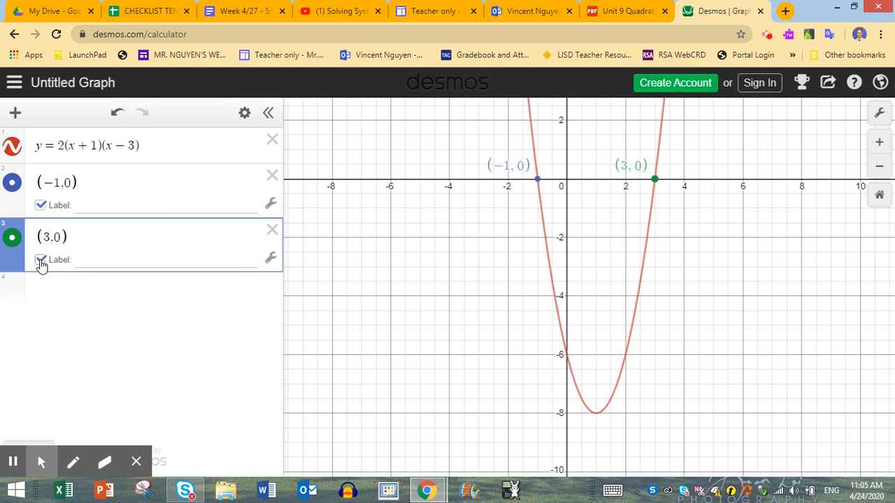
Set the label text of the point (-1,0) to "Root 1".
left_click(148, 205)
type("Root")
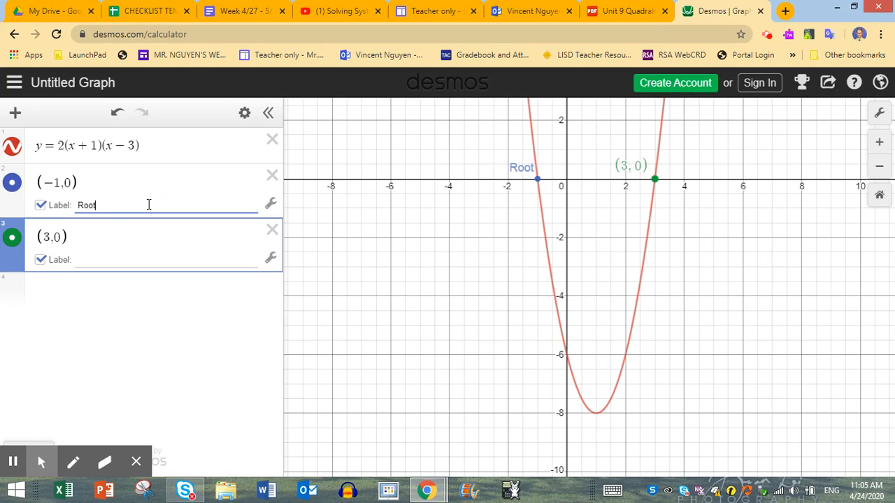
type(" 1")
Set the label text of the point (3,0) to "Root 2 (3,0)".
left_click(162, 260)
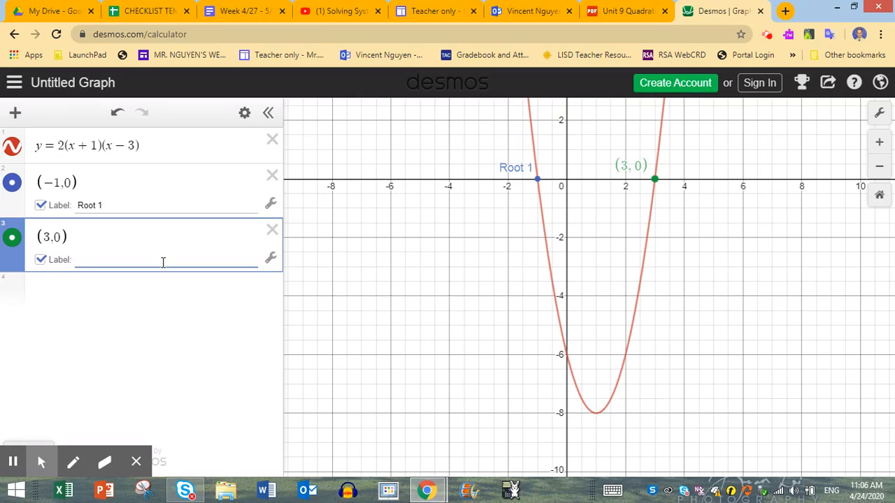
type("(Root 2)")
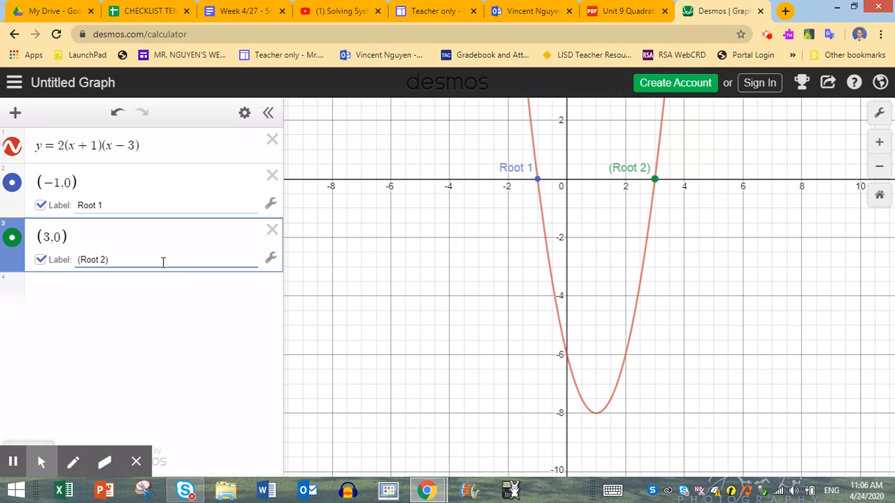
key("BackSpace")
key("BackSpace")
key("BackSpace")
key("BackSpace")
key("BackSpace")
key("BackSpace")
key("BackSpace")
key("BackSpace")
type("Ro")
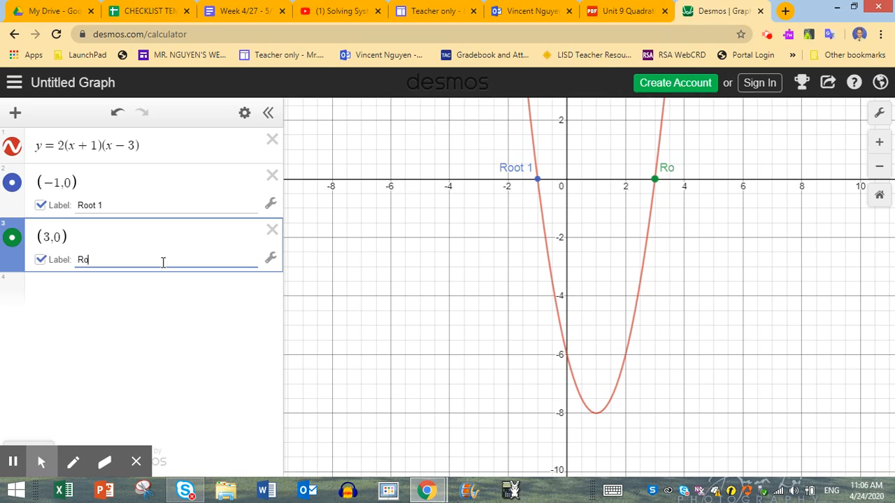
type("ot 2 (3,0)")
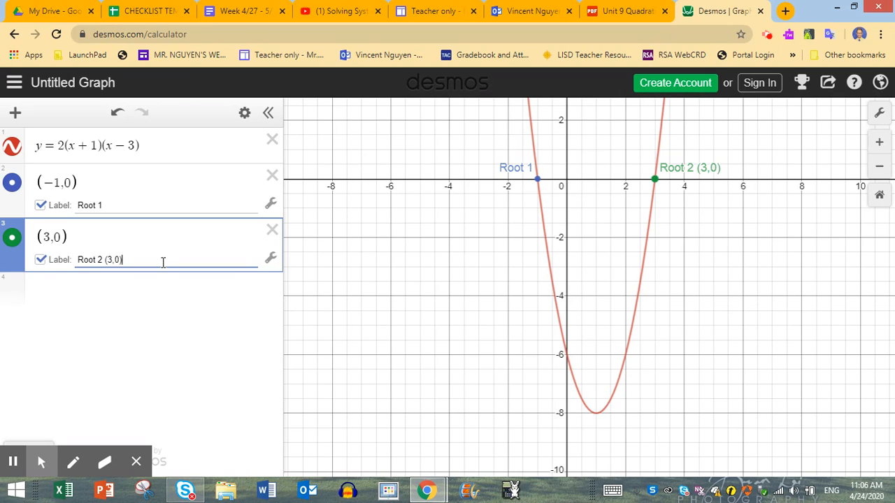
Add the point's coordinates to the first root's label so it reads "Root 1 (-1,0)".
left_click(149, 201)
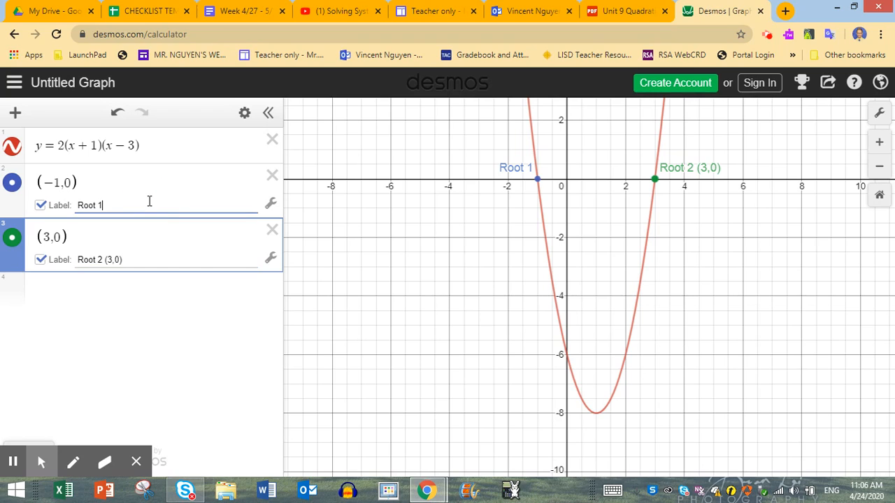
type("(-1,0")
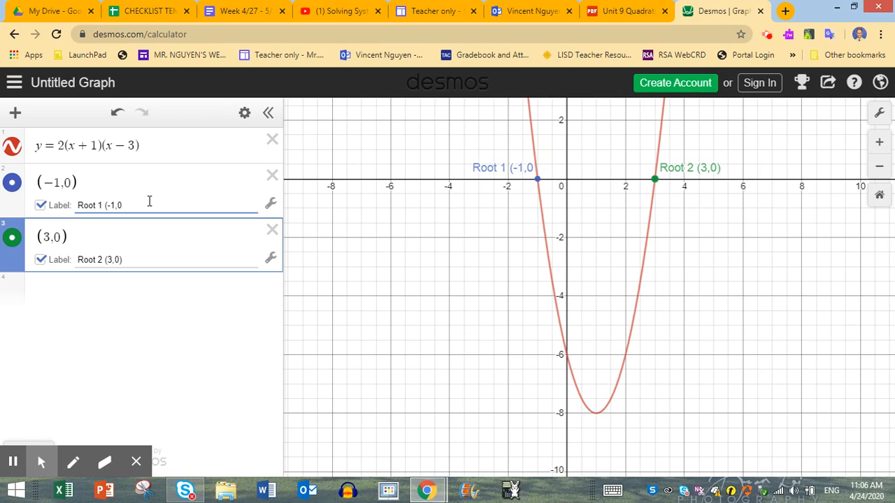
type(")")
Plot the point (1,-8) at the parabola's vertex and turn on its label.
left_click(597, 417)
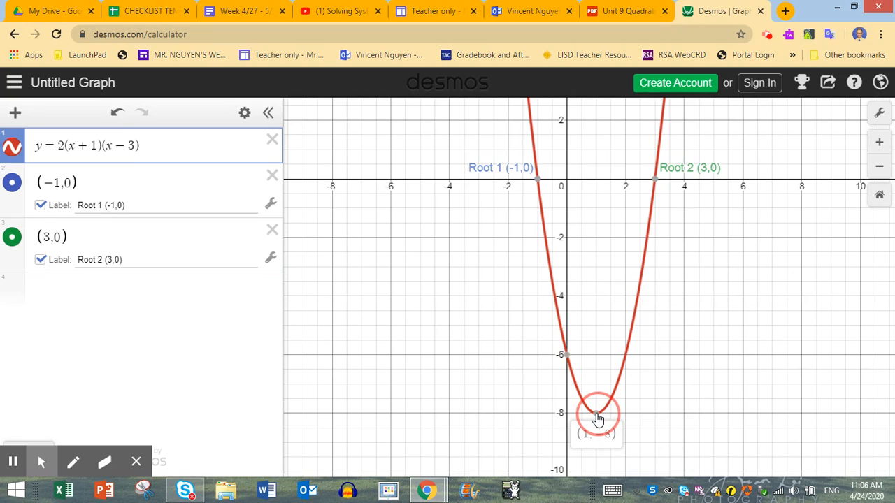
left_click(597, 417)
left_click(189, 297)
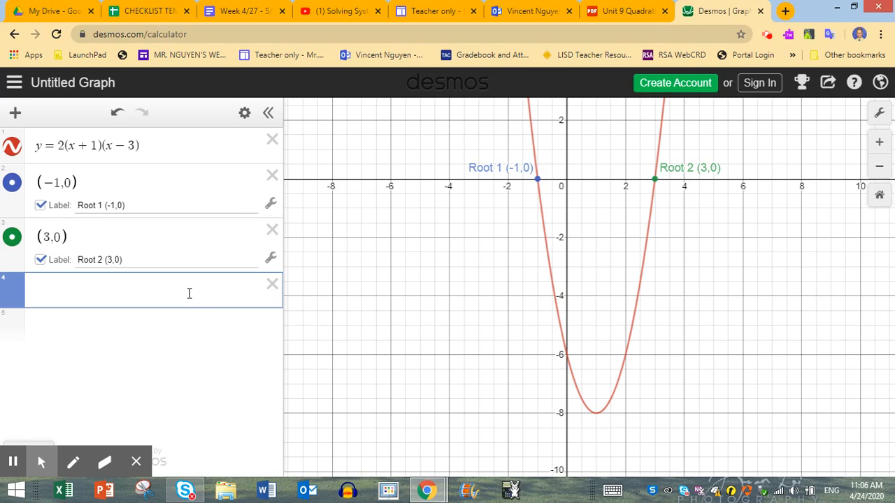
type("(1,")
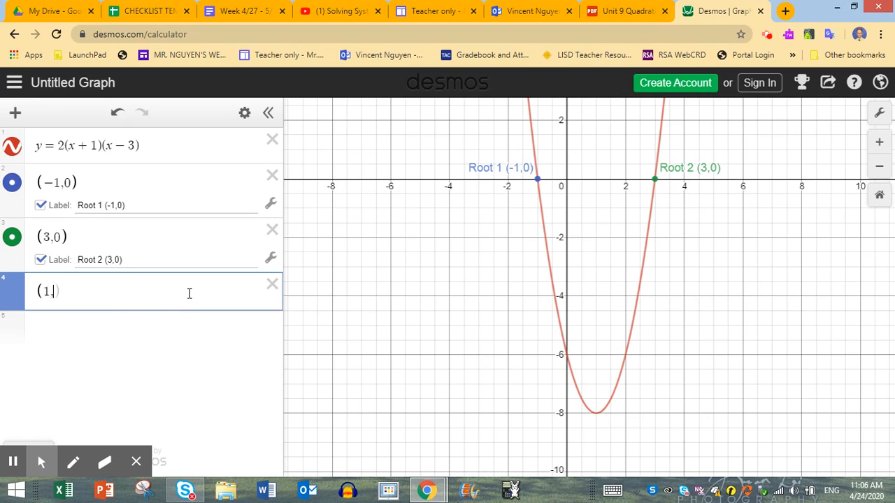
type("-8")
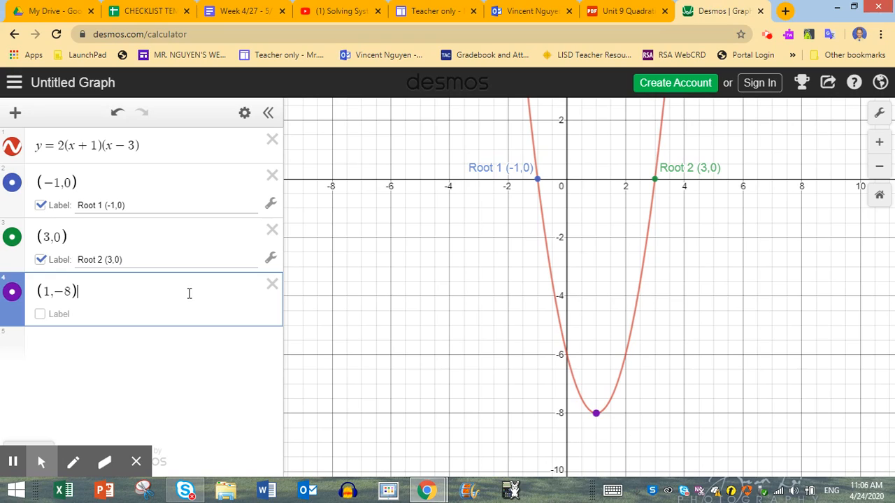
left_click(172, 326)
left_click(41, 315)
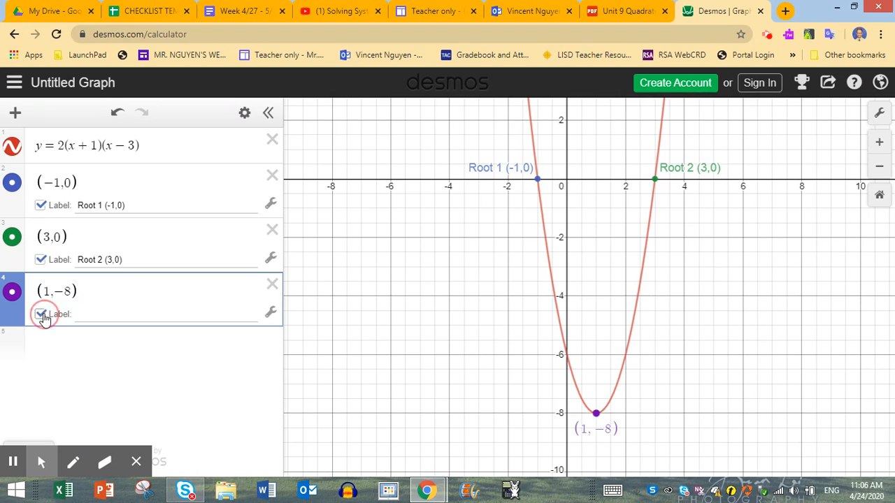
Set the label text of the vertex point to "Vertex (1, -8)".
left_click(109, 314)
left_click(109, 314)
type("VEr")
key("BackSpace")
key("BackSpace")
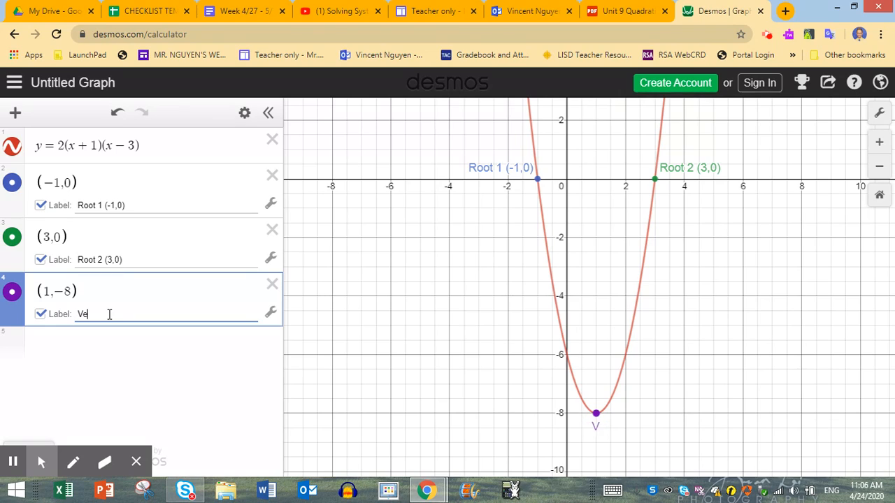
type("ertex (1, -8)")
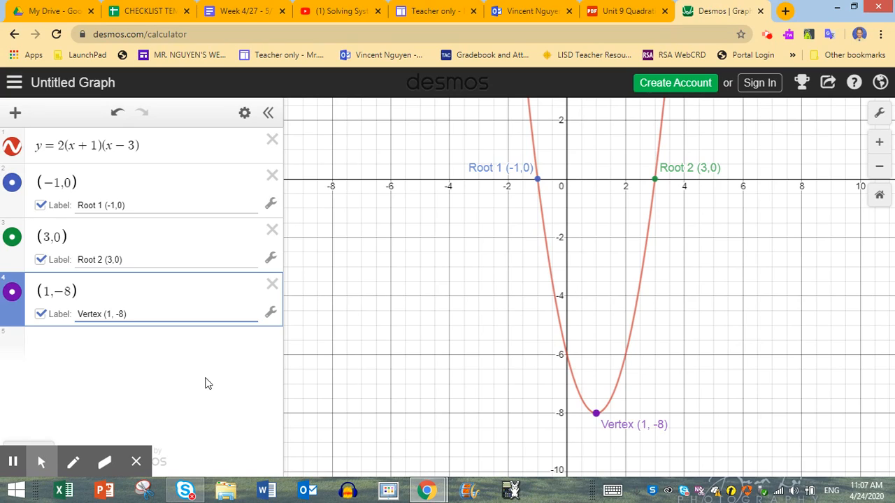
Graph the vertical line x=1 through the vertex and change its line style to dashed.
left_click(178, 351)
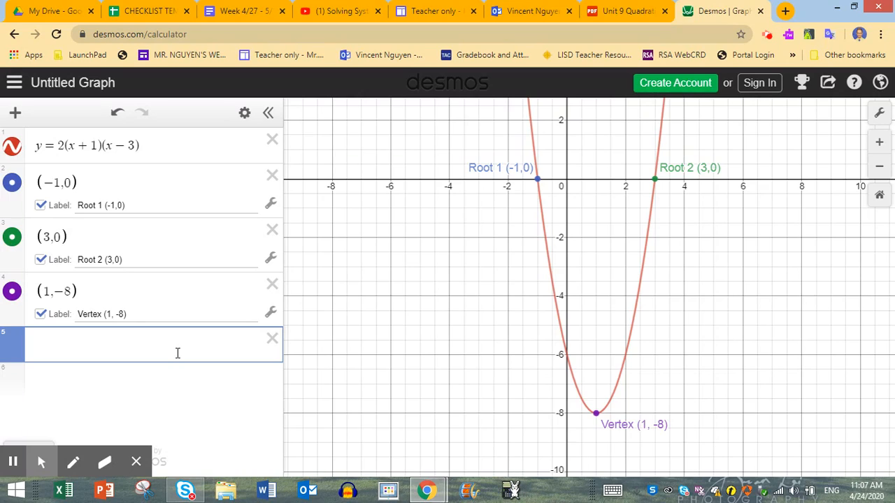
type("x=1")
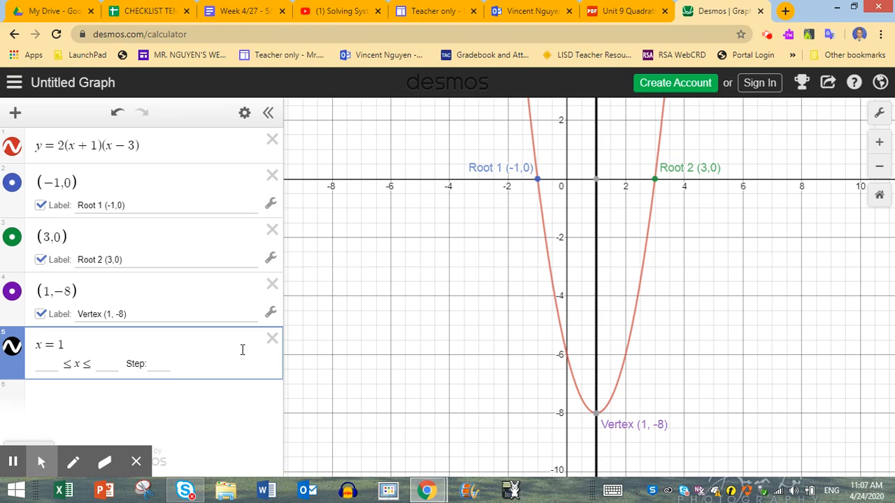
left_click(244, 112)
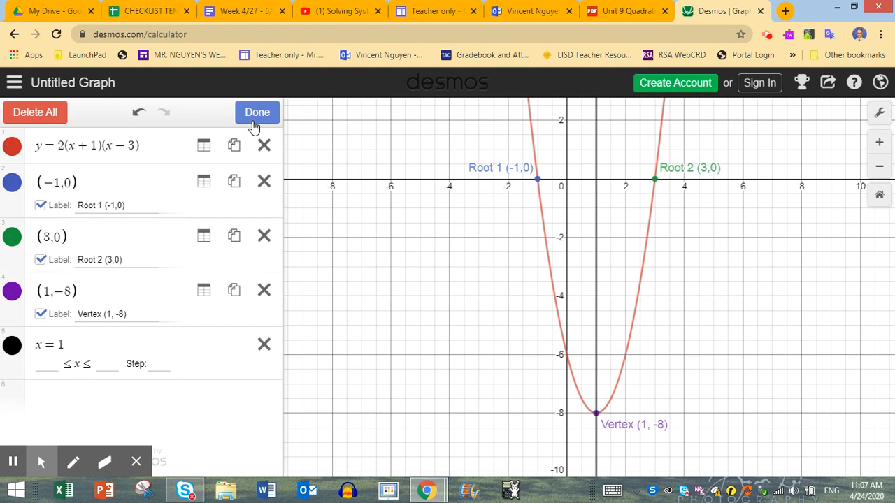
left_click(12, 346)
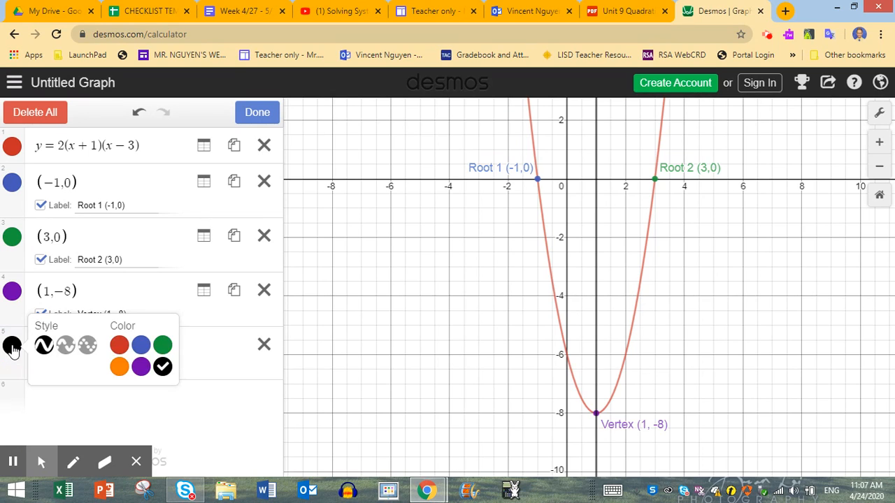
left_click(88, 347)
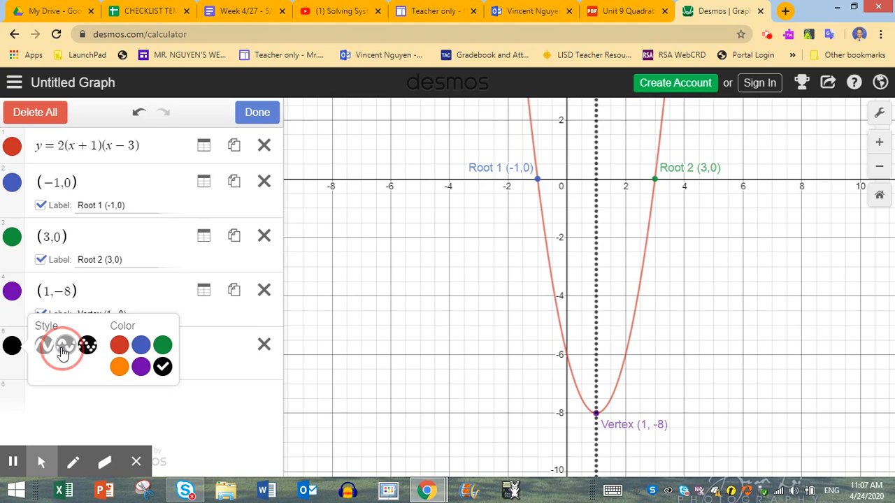
left_click(64, 348)
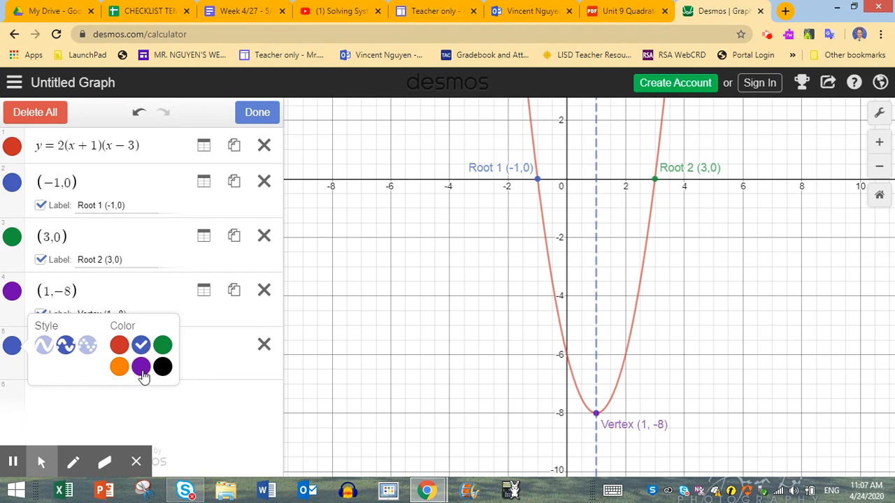
Change the colour of the dashed line x=1 to purple and finish editing the expression list.
left_click(141, 367)
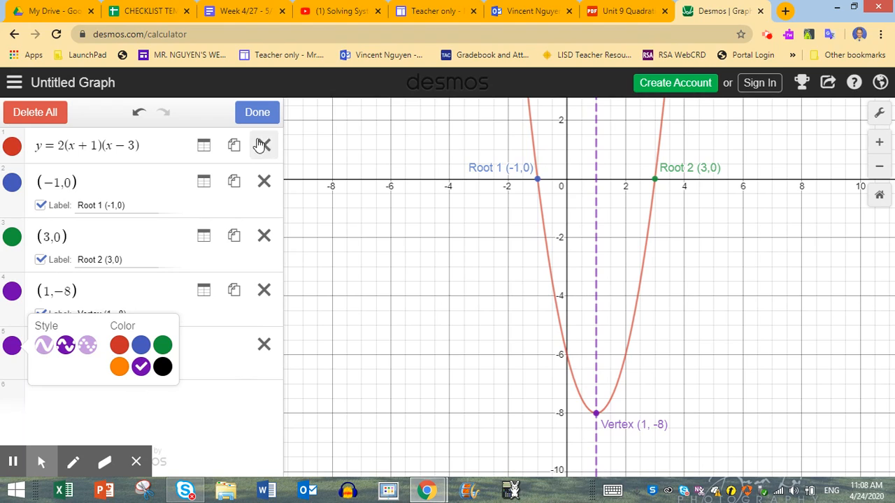
left_click(257, 113)
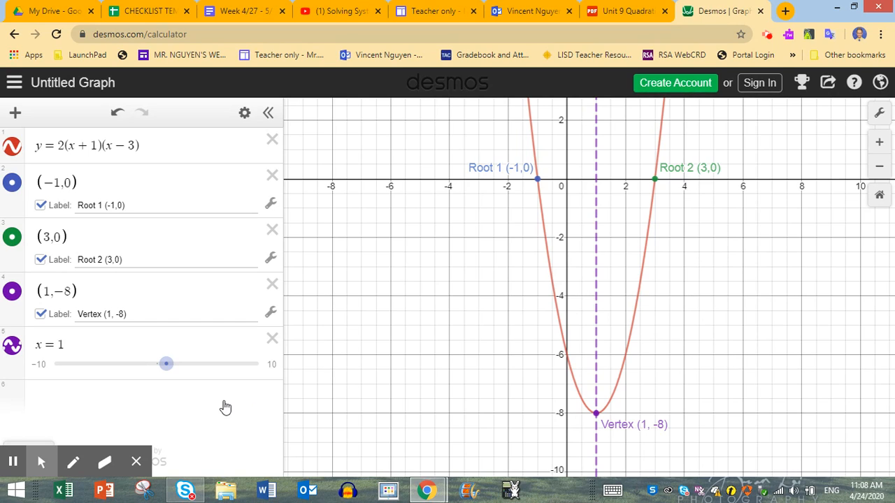
Graph the horizontal line y=-8 through the parabola's vertex as a new expression.
left_click(224, 403)
type("y")
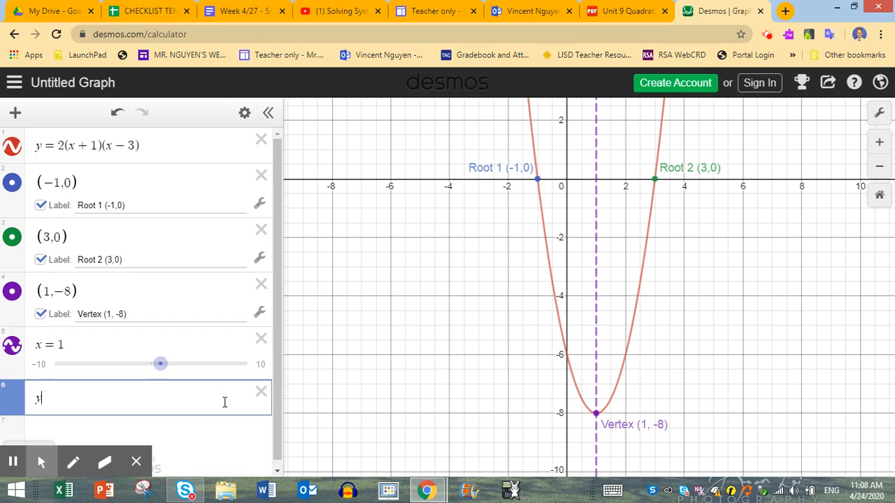
type("=-8")
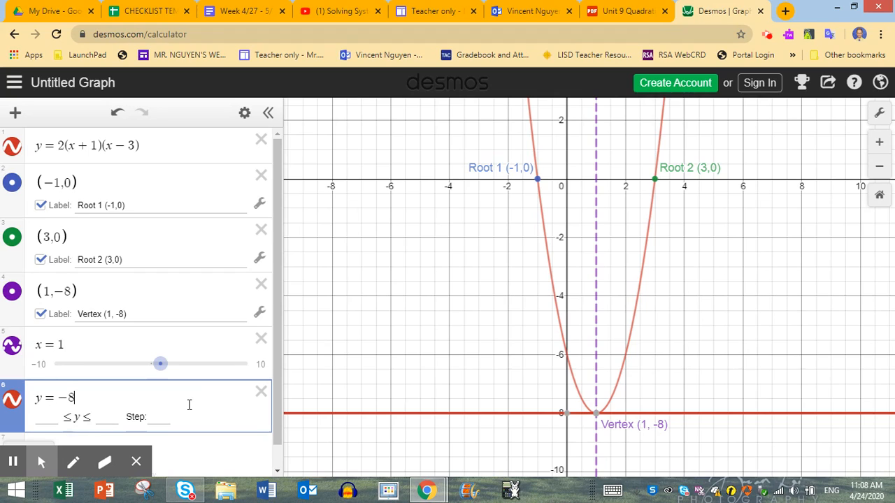
Style the line y=-8 as a green dashed line.
left_click(244, 113)
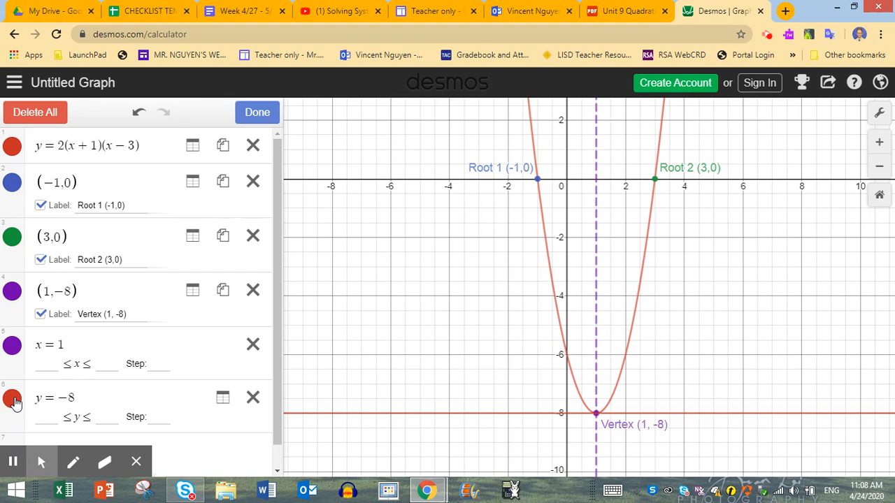
left_click(13, 398)
left_click(167, 400)
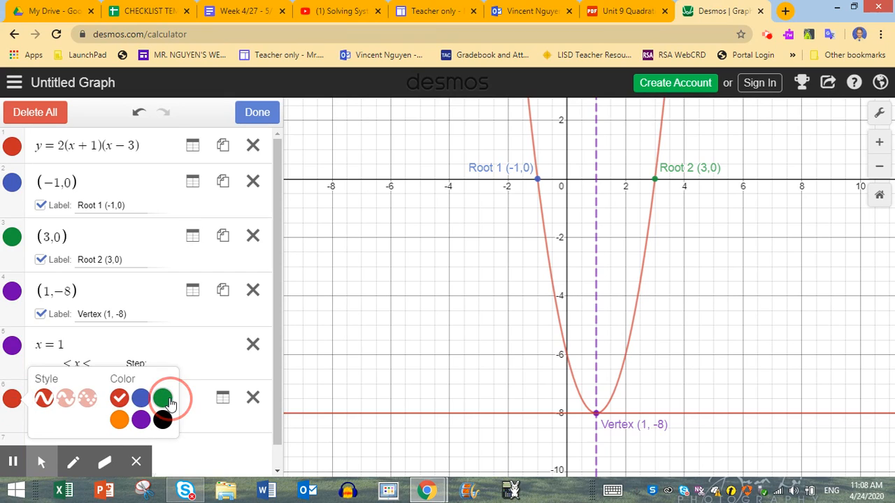
left_click(65, 400)
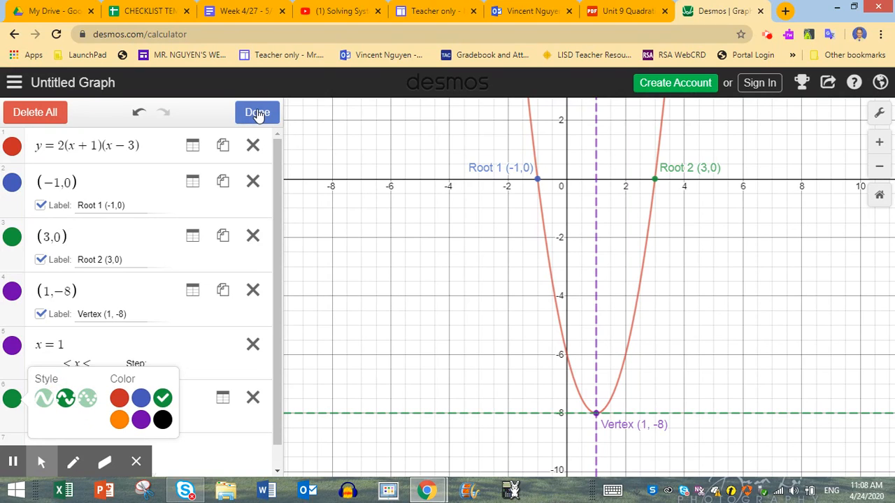
left_click(258, 113)
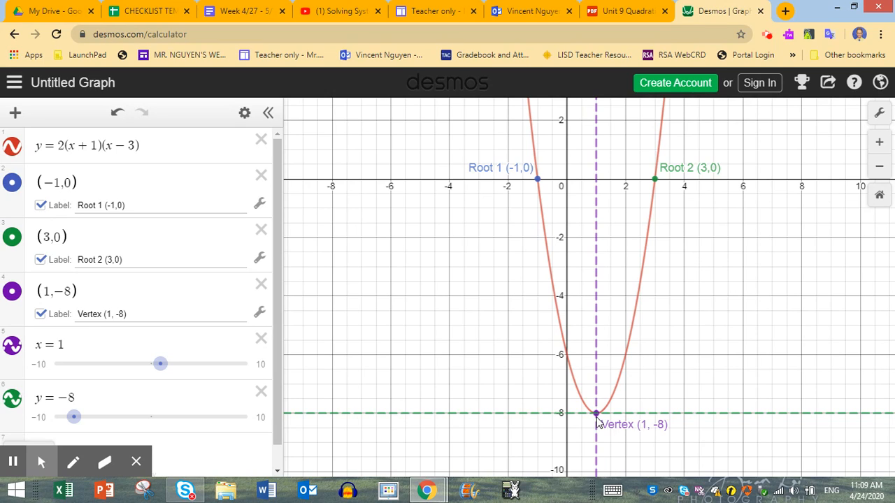
Plot the point (0,-6) where the parabola crosses the y-axis and turn on its label.
left_click_drag(598, 423, 388, 296)
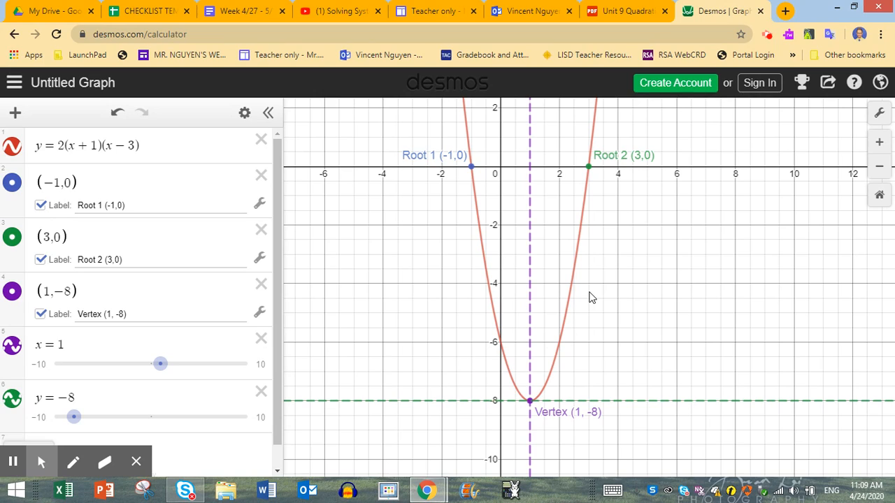
left_click(500, 343)
left_click_drag(499, 343, 501, 356)
mouse_move(500, 346)
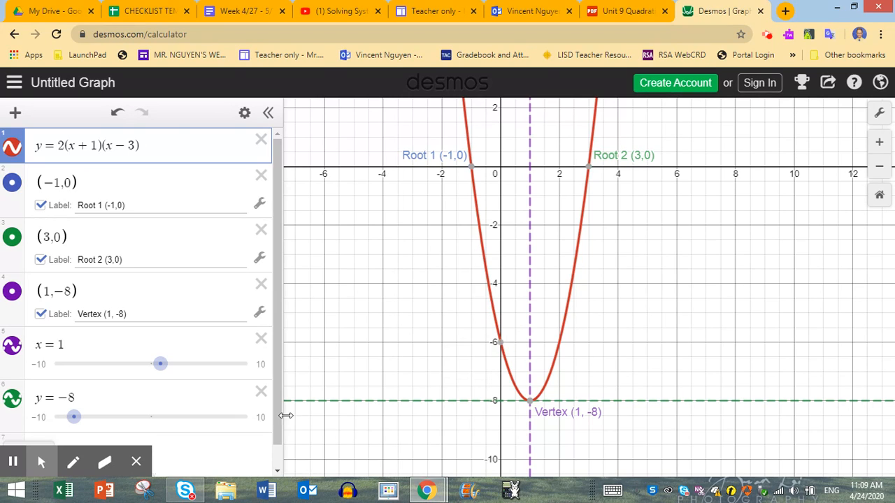
left_click(236, 457)
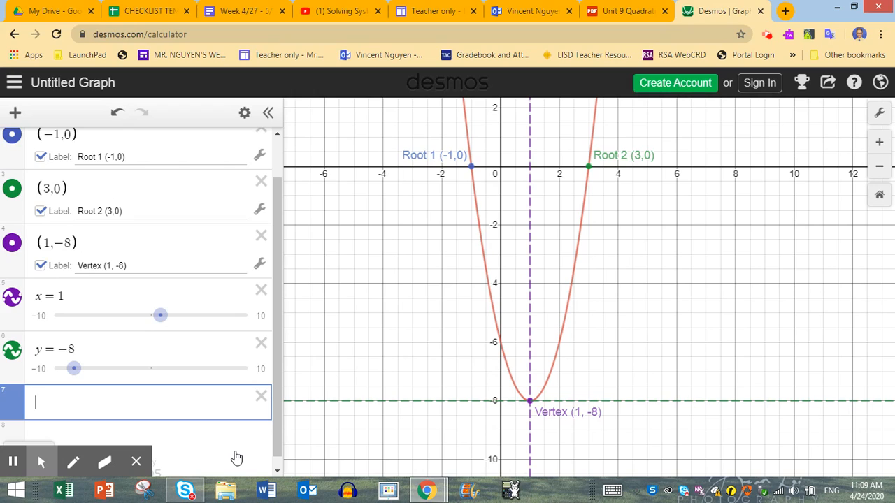
type("(0,")
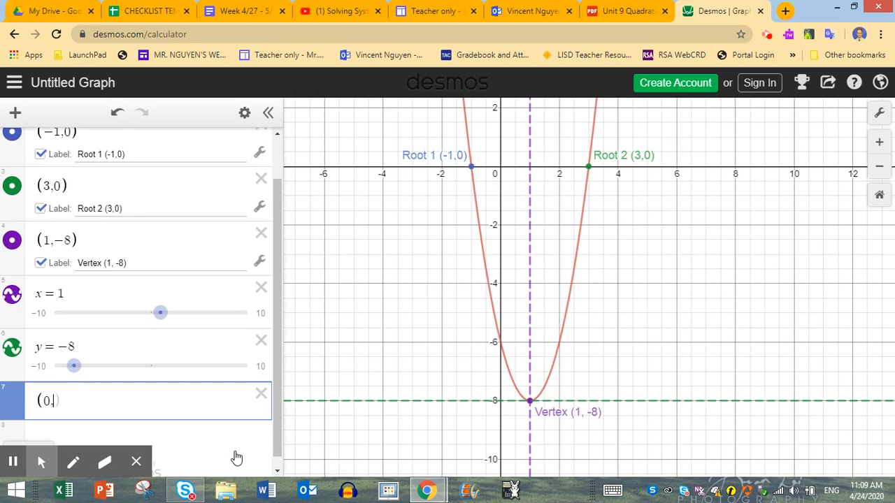
type("-6")
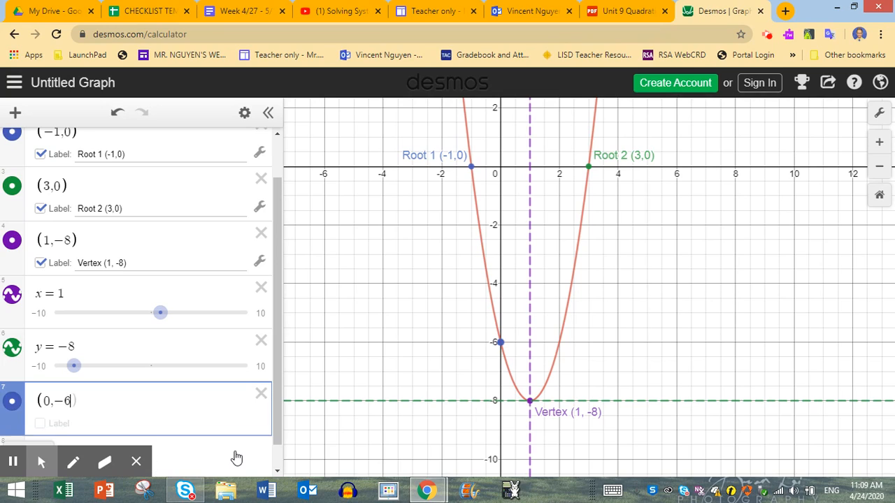
type(")")
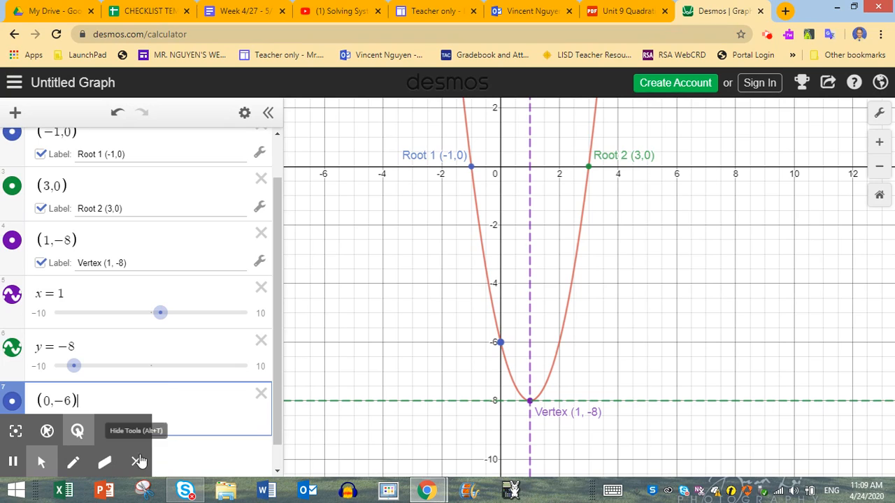
left_click(138, 461)
left_click(40, 424)
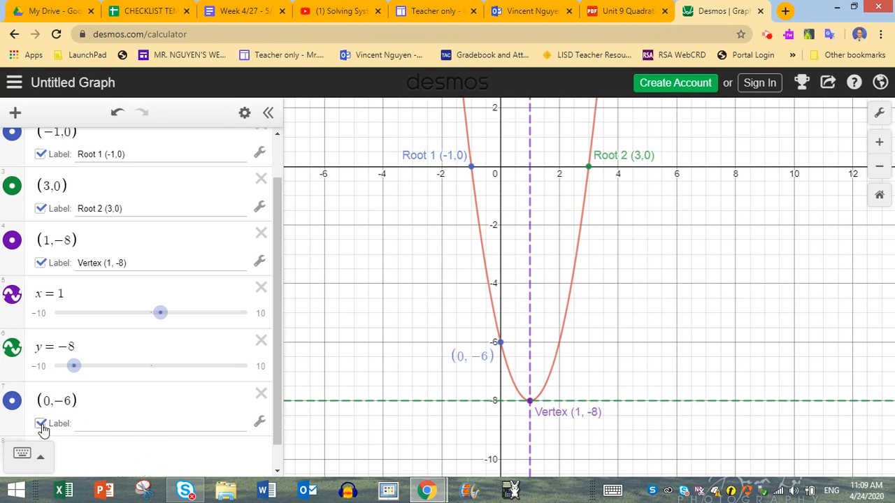
Set the label text of the point (0,-6) to "y-intercept (0,-6)".
left_click(127, 415)
left_click(126, 415)
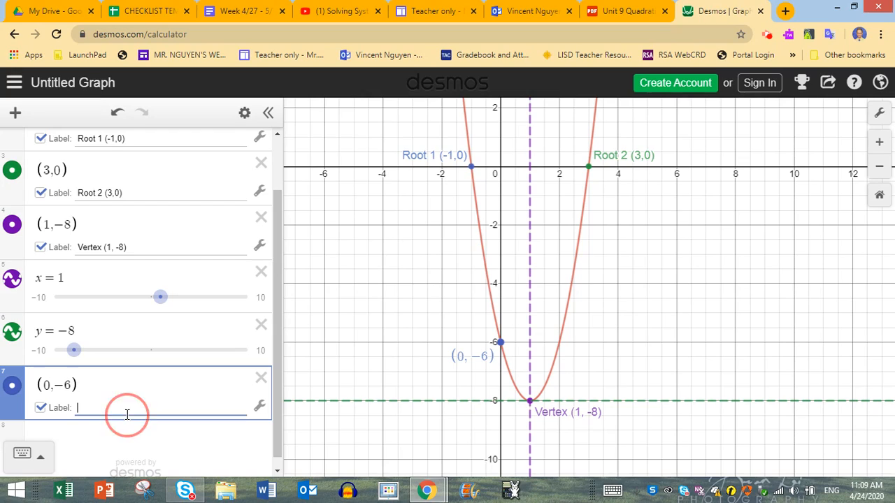
type("Y")
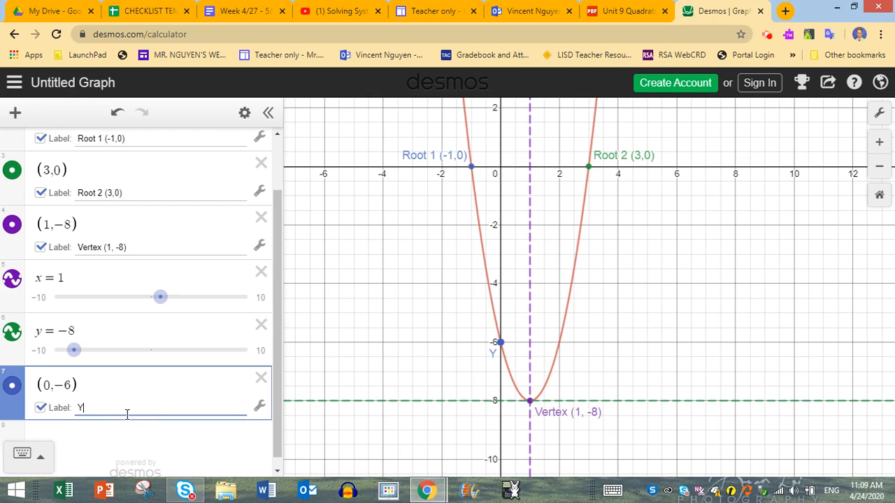
key("BackSpace")
type("y-intercept (")
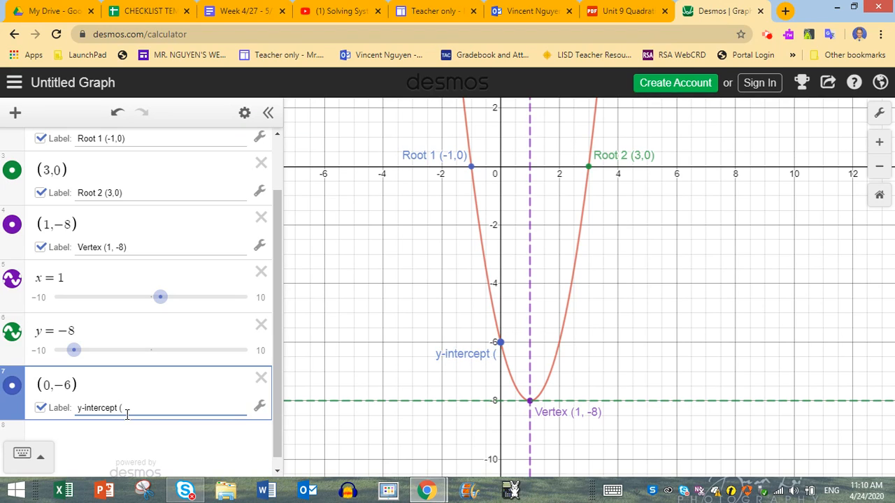
type(",-6)")
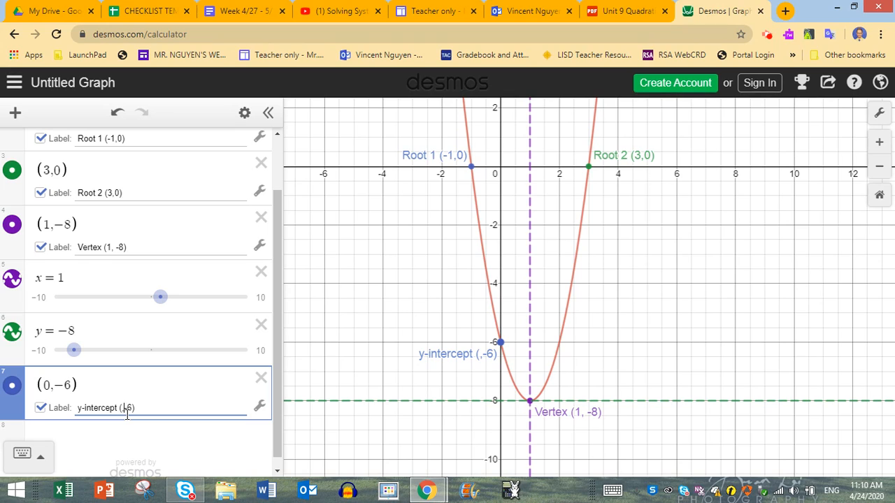
type("0")
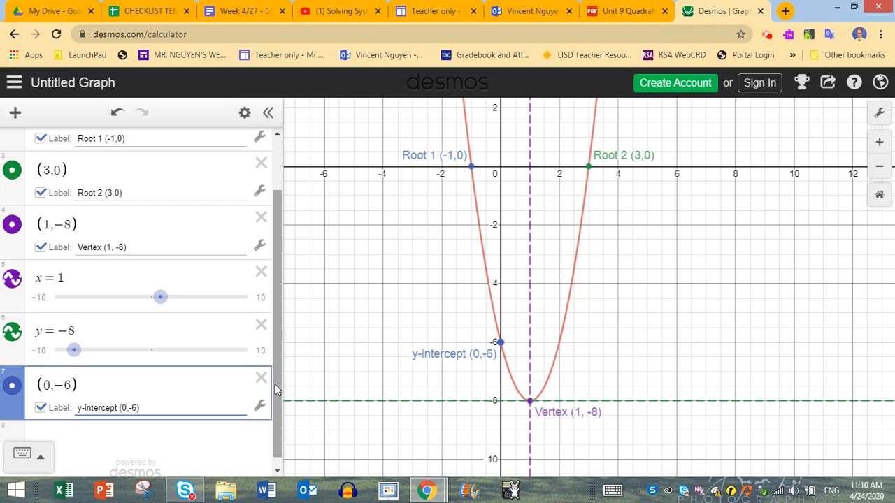
left_click_drag(275, 384, 277, 397)
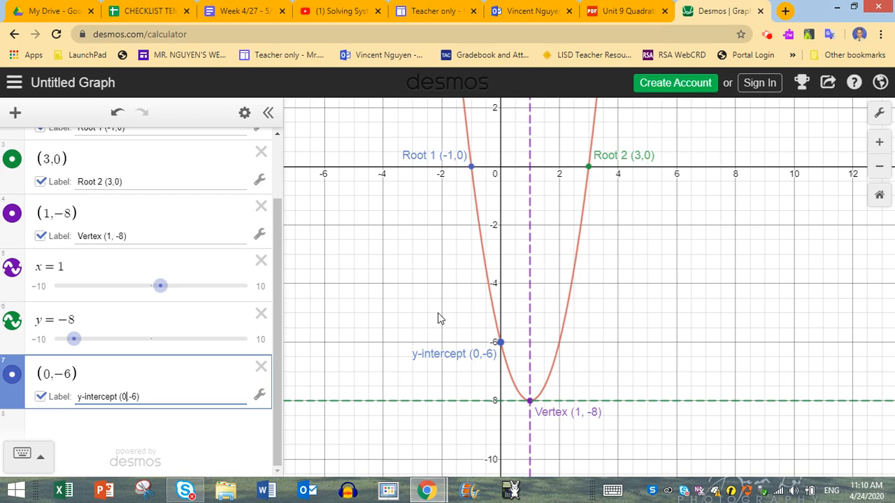
left_click(196, 433)
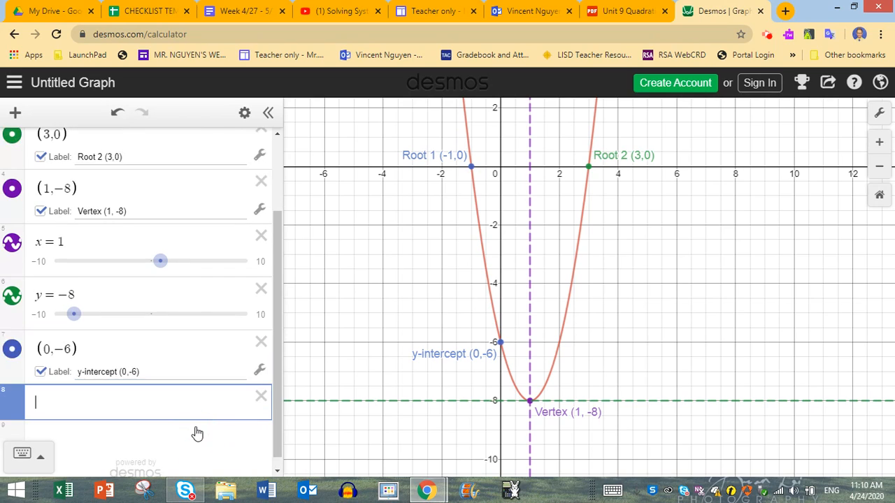
type("[")
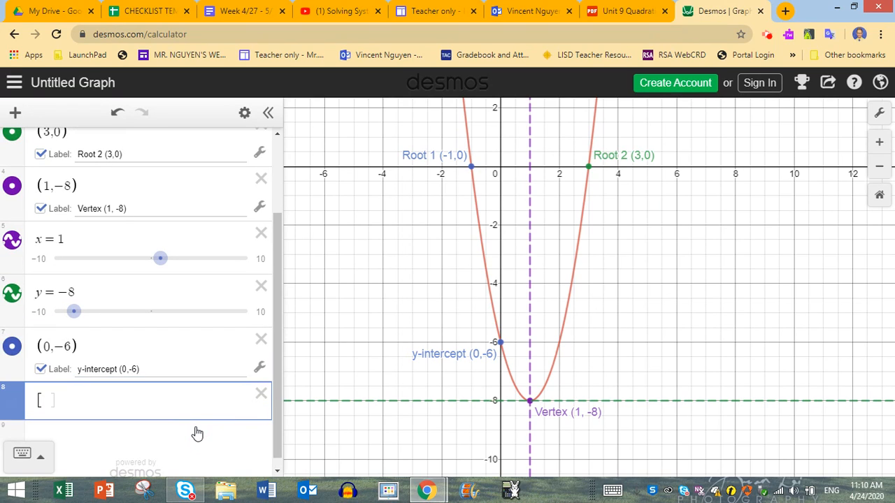
type("-")
type("8,")
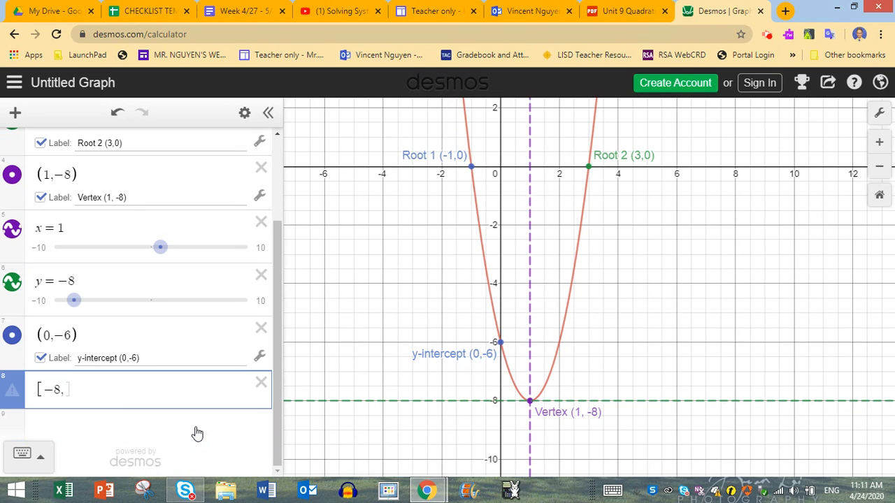
key("BackSpace")
type(",")
left_click(82, 392)
key("BackSpace")
key("BackSpace")
key("BackSpace")
key("BackSpace")
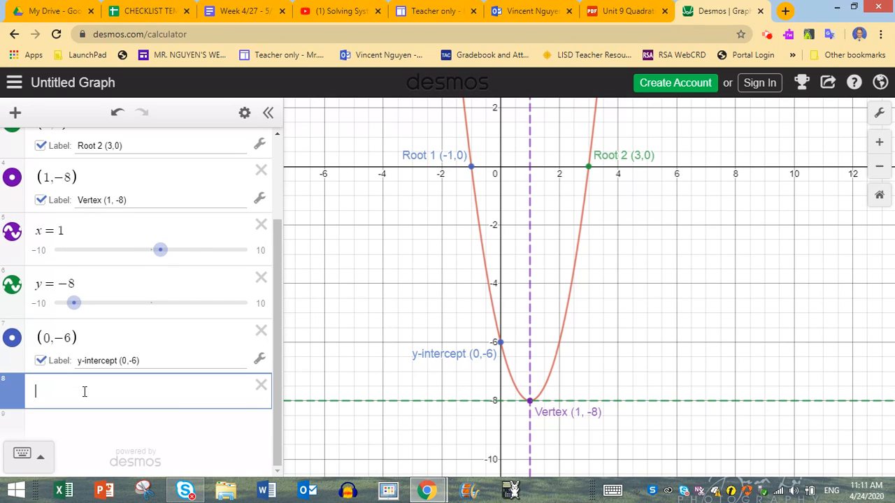
left_click(261, 385)
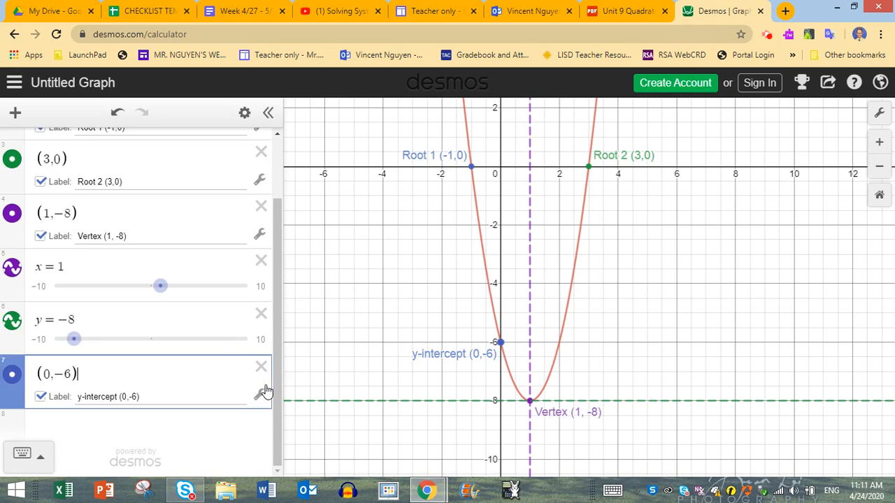